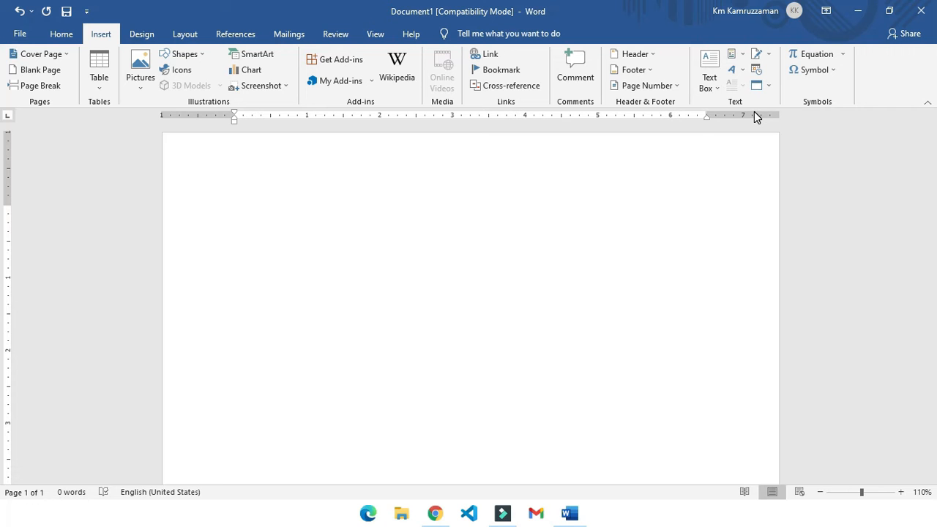
click(134, 37)
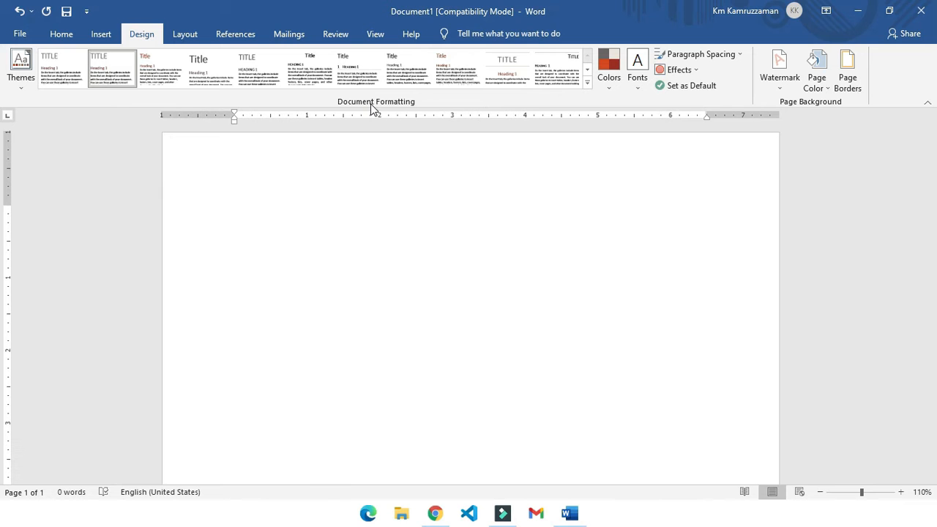
click(66, 34)
click(101, 36)
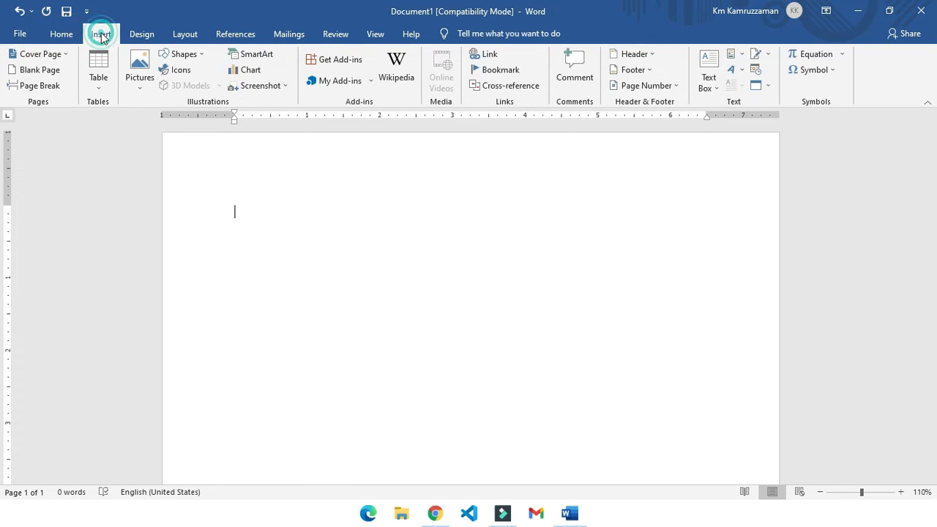
click(139, 33)
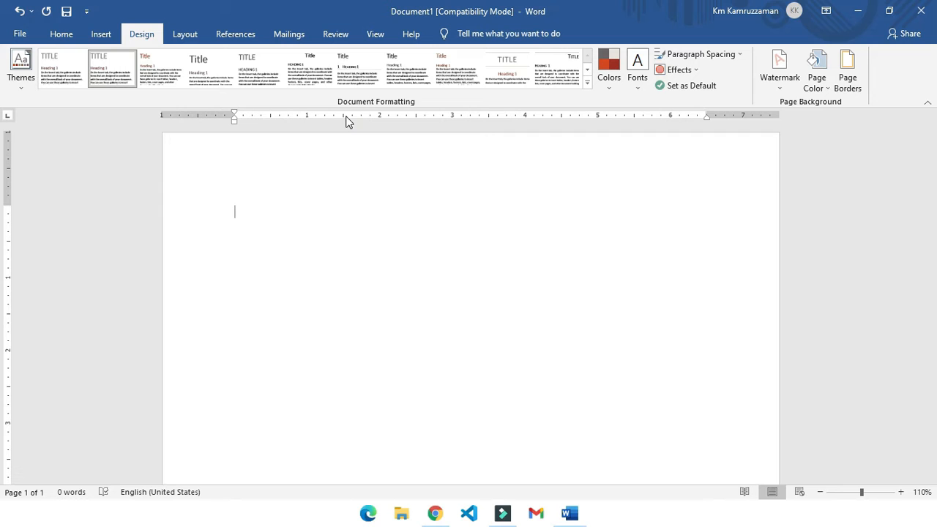
click(71, 40)
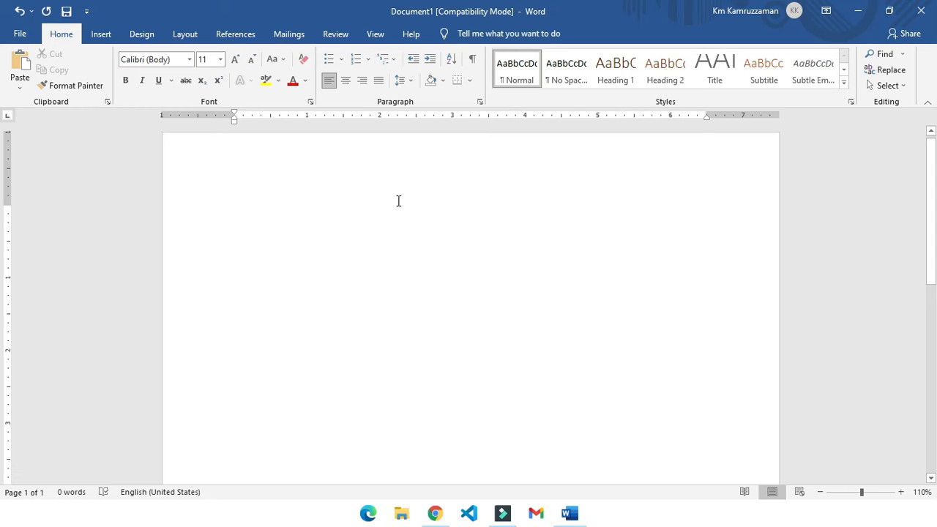
- Apply the Office theme to the blank document and return to the paragraph styles
click(141, 36)
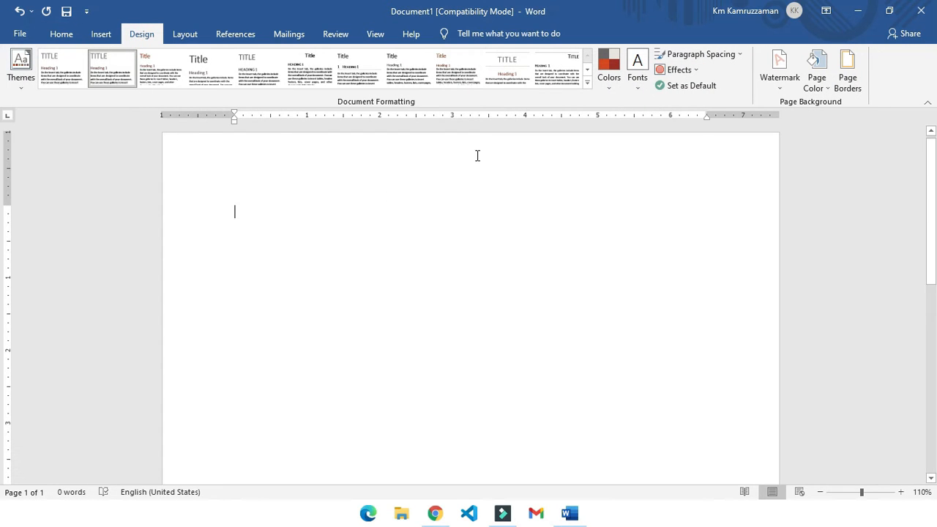
click(21, 84)
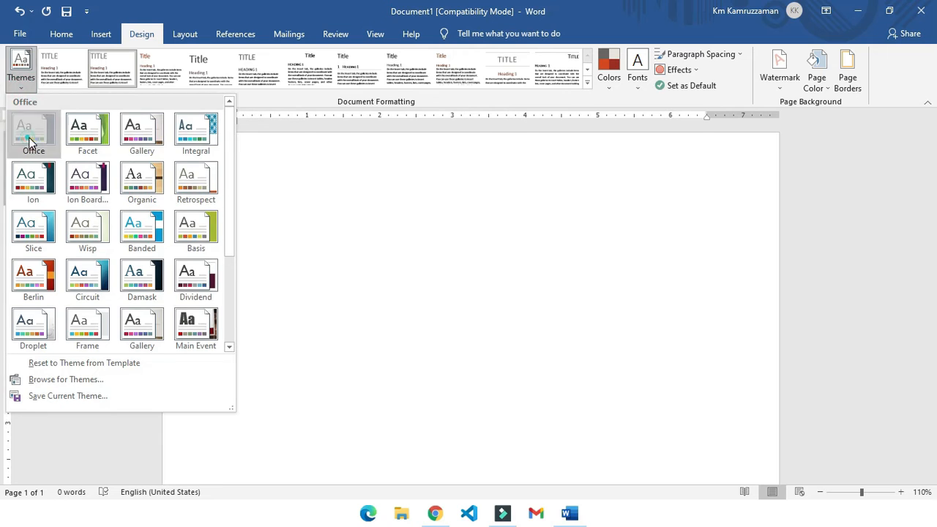
click(30, 141)
click(58, 36)
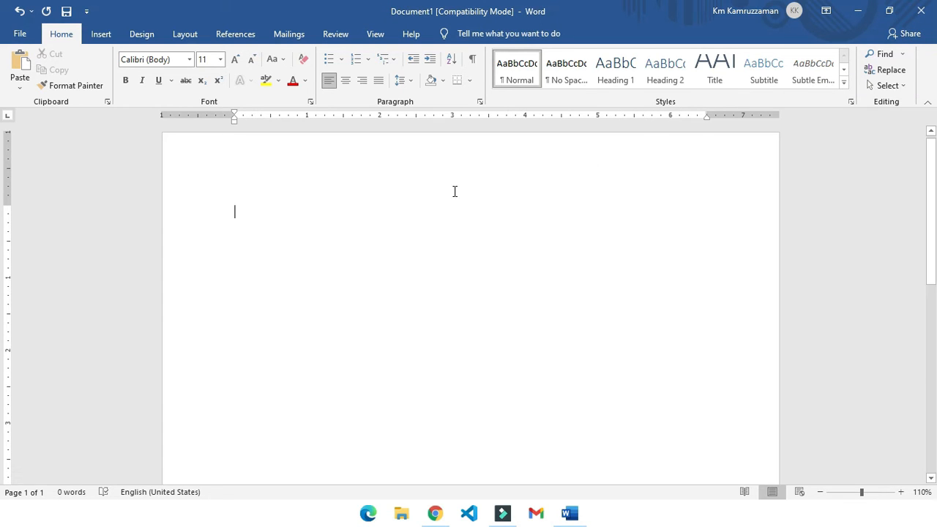
- Enter two lines of sample text, "Jfdgbdfd jfkdlhgkhg" and "Jshfjksghfu ihfuiie ff", in the document body
click(434, 204)
text(jfdgbdfd jfkdlhgkhg)
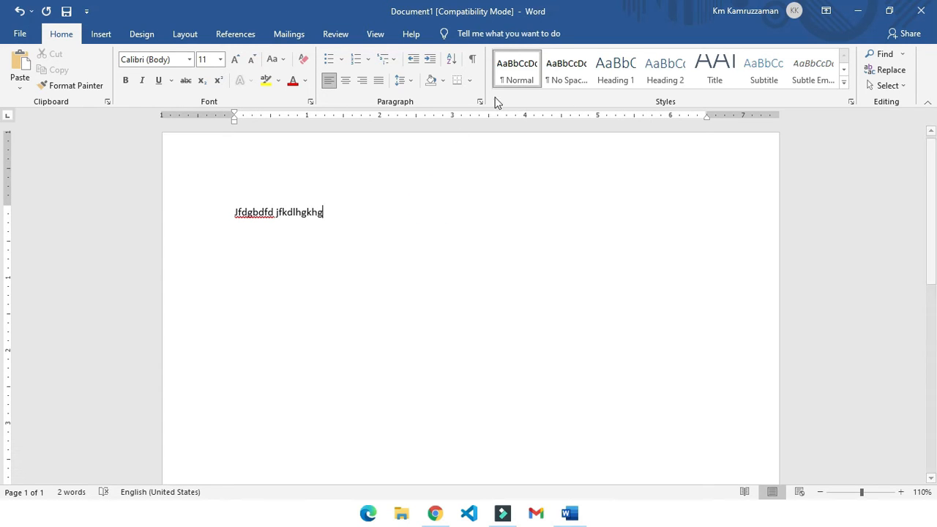
click(367, 223)
text(jshfjksghfu ihfuiie ff)
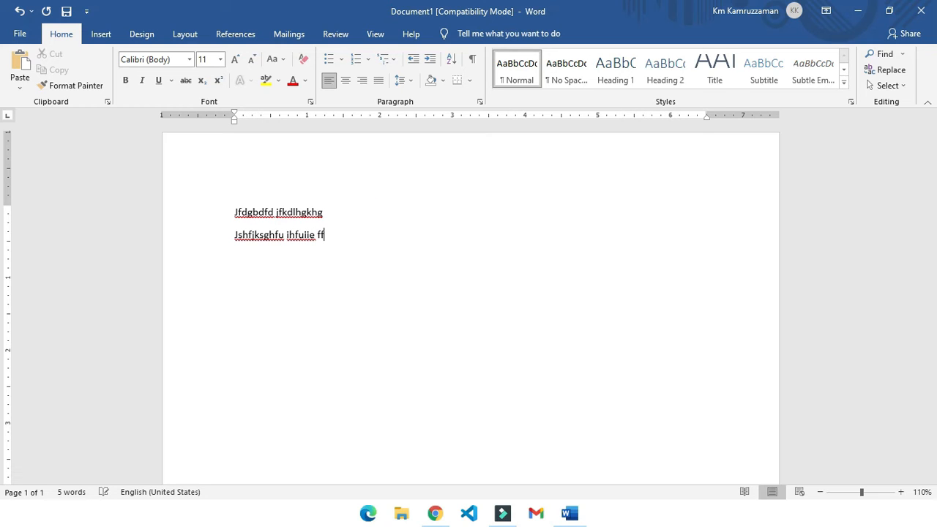
- Apply the No Spacing style to both lines of sample text
click(570, 68)
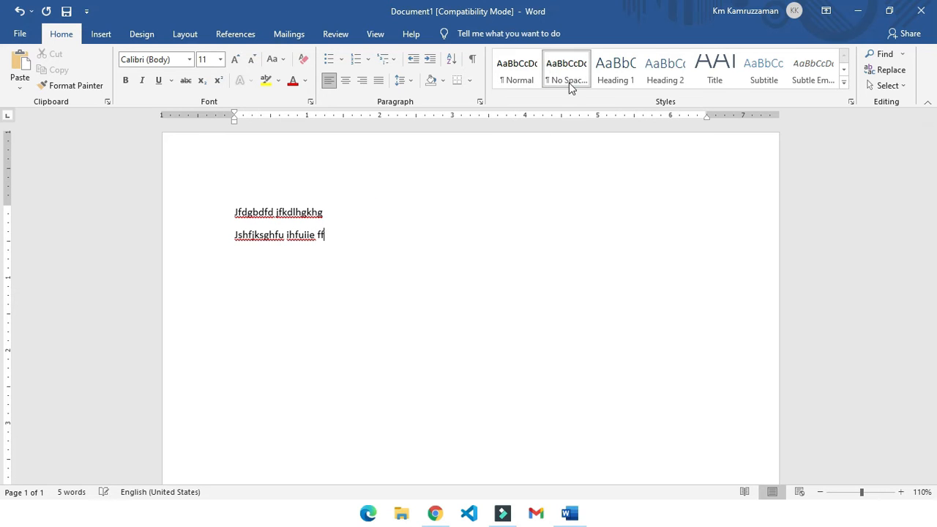
click(359, 234)
key(ctrl+a)
click(569, 79)
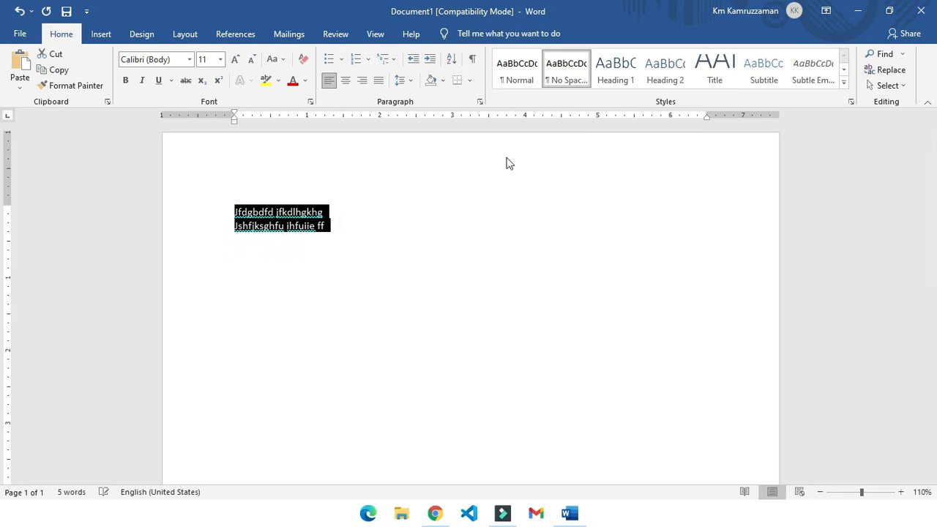
click(354, 232)
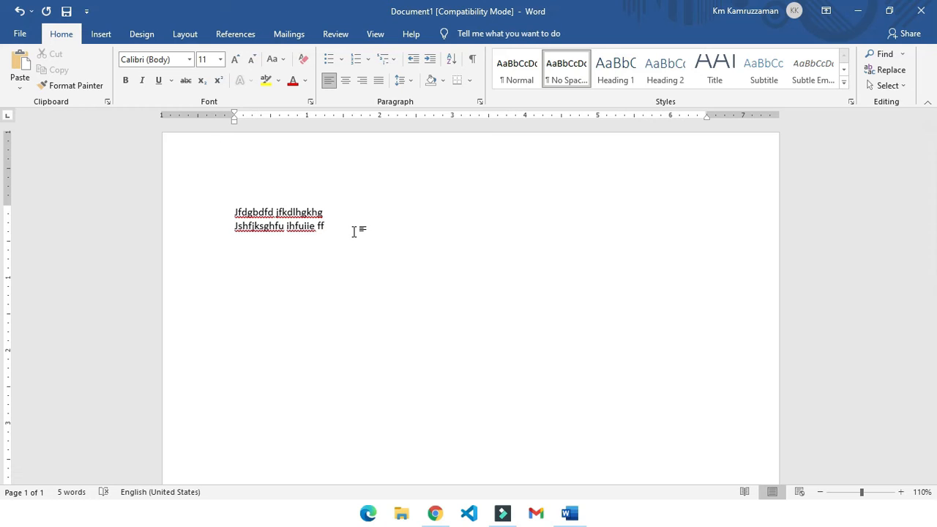
- Apply the Heading 1 style to all the text in the document
key(ctrl+a)
click(621, 82)
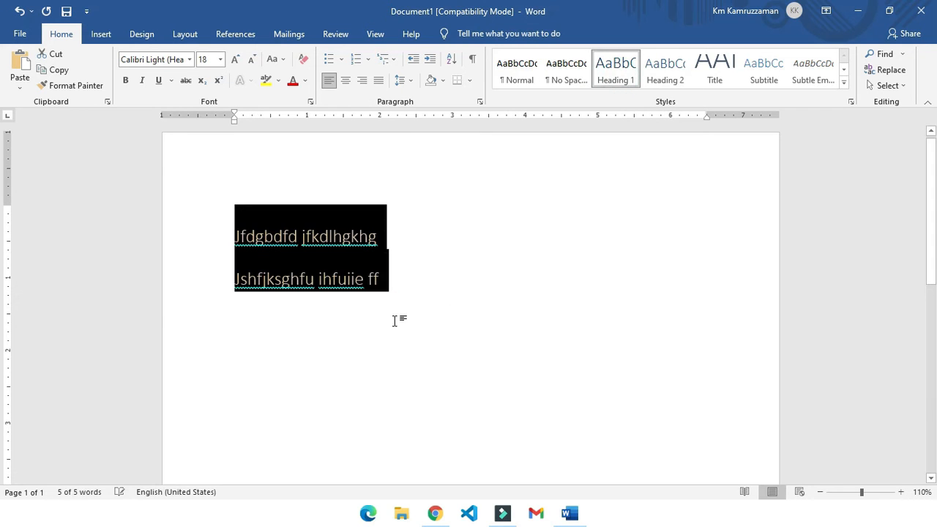
click(398, 271)
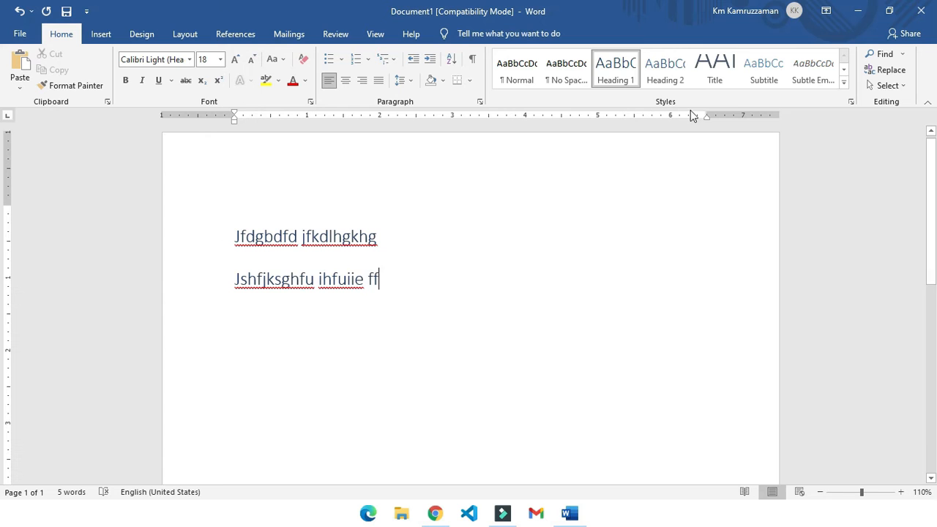
- Apply the Heading 2 style to the second line and look through the full set of available styles
click(665, 72)
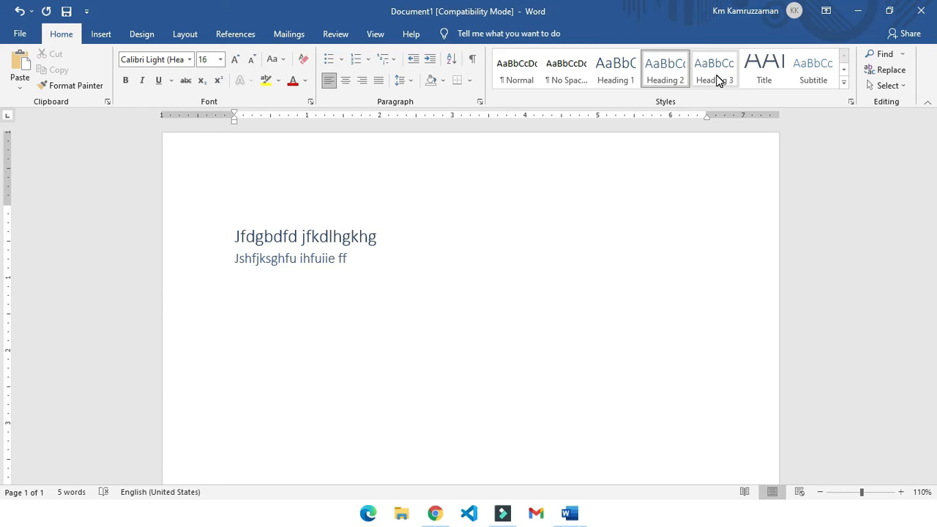
click(846, 83)
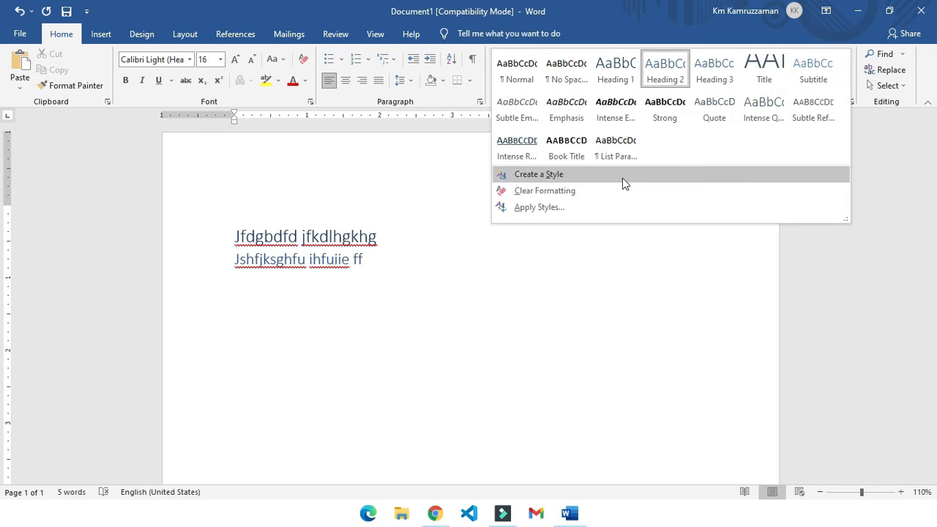
click(735, 289)
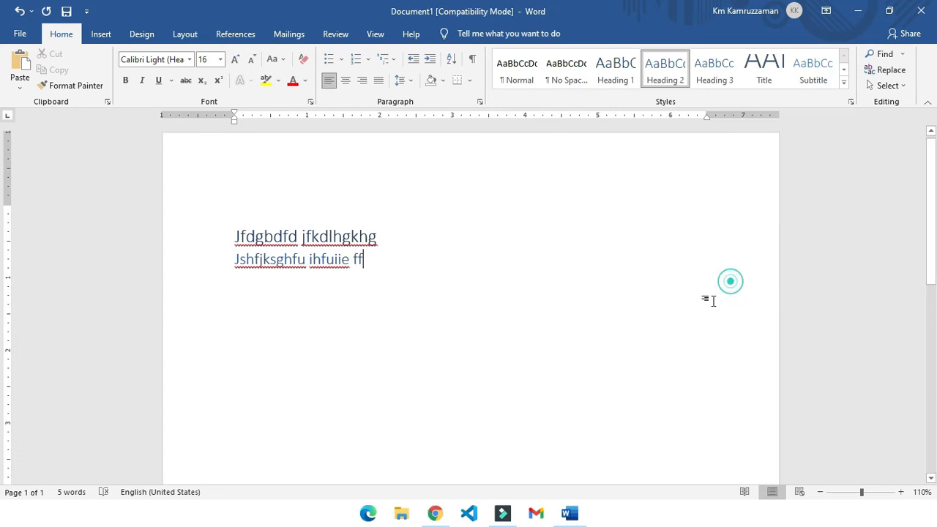
- Apply the Facet theme to the document and return to the styles to see its effect
click(141, 34)
click(22, 74)
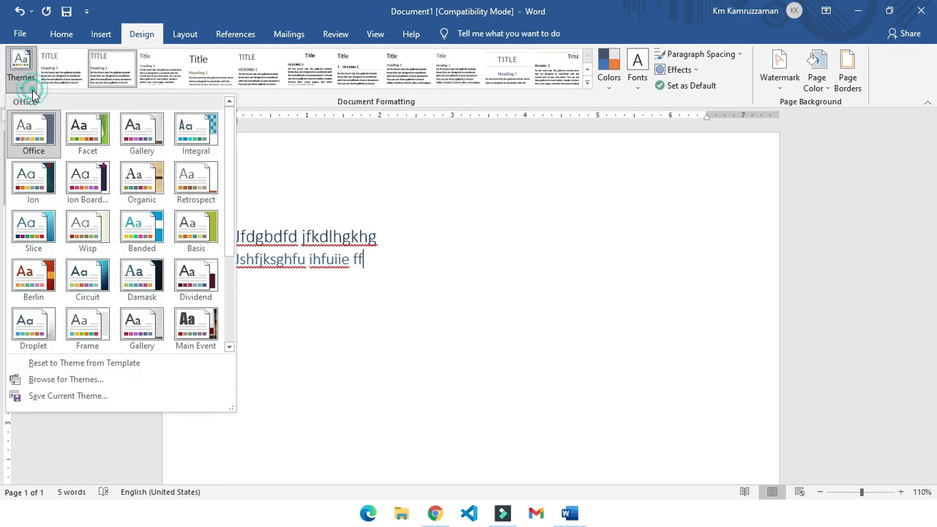
click(101, 152)
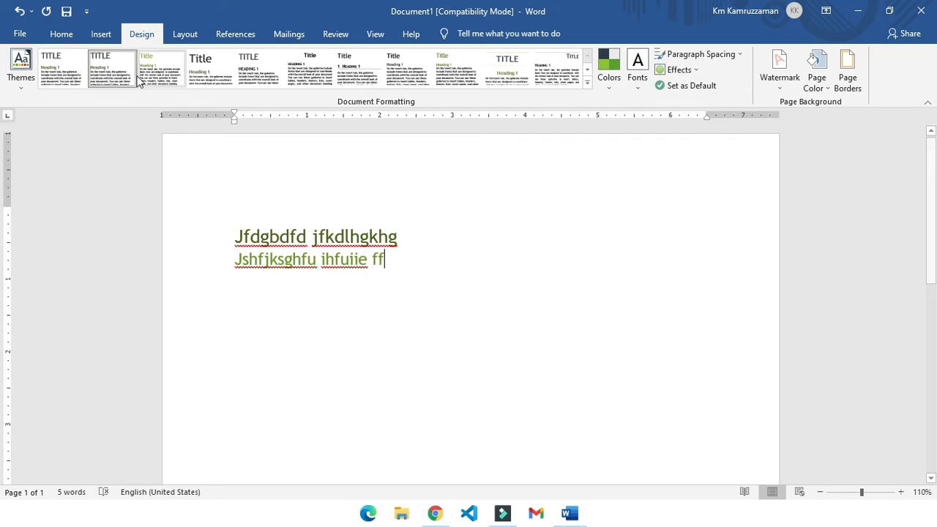
click(96, 35)
click(61, 34)
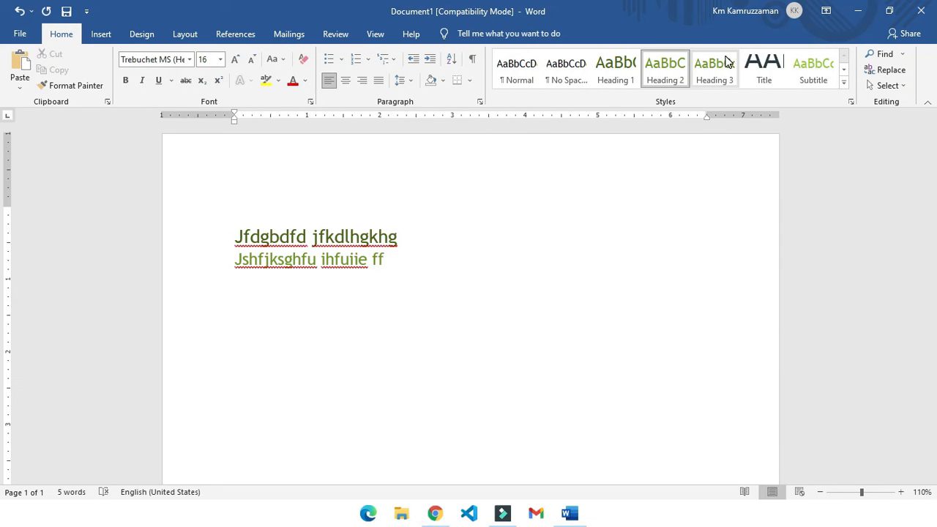
- Try the Gallery theme and the Banded theme on the document
click(133, 32)
click(32, 84)
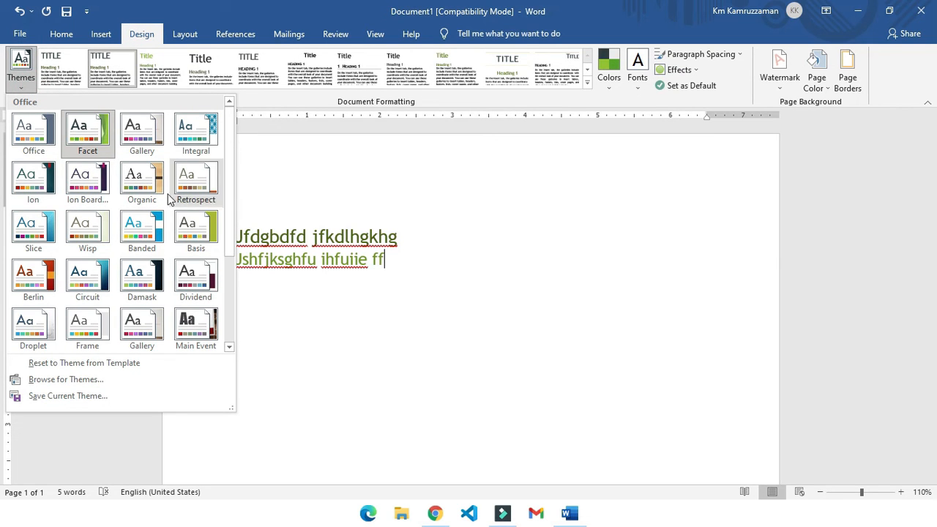
click(147, 158)
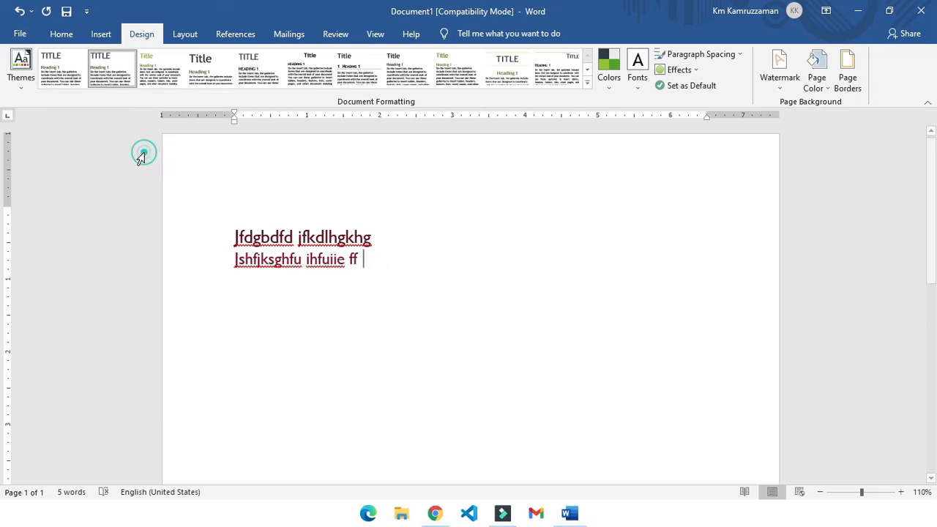
click(29, 84)
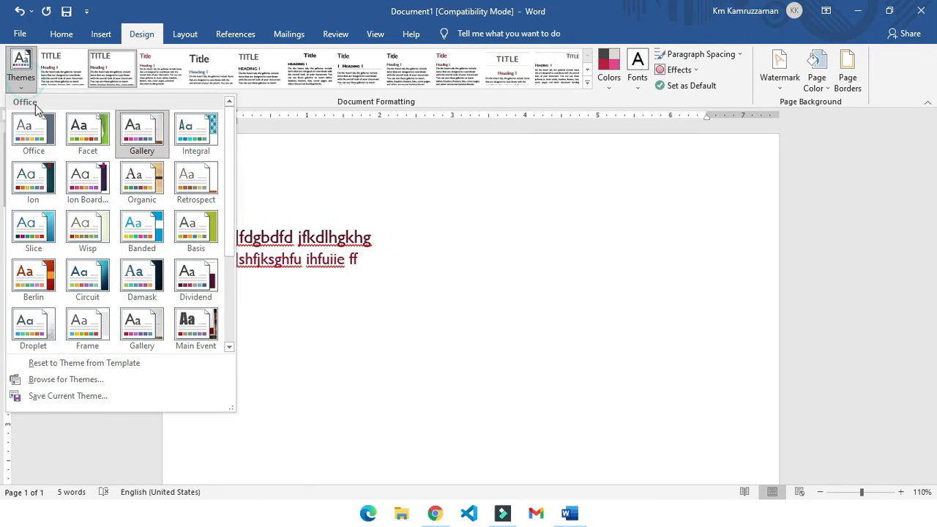
click(140, 223)
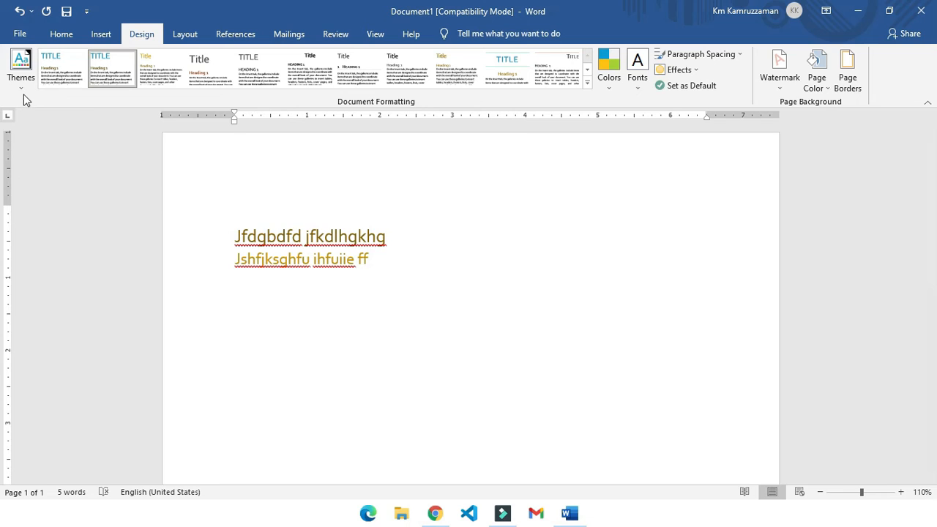
- Apply the Damask theme to the document and check how the styles look with it
click(20, 69)
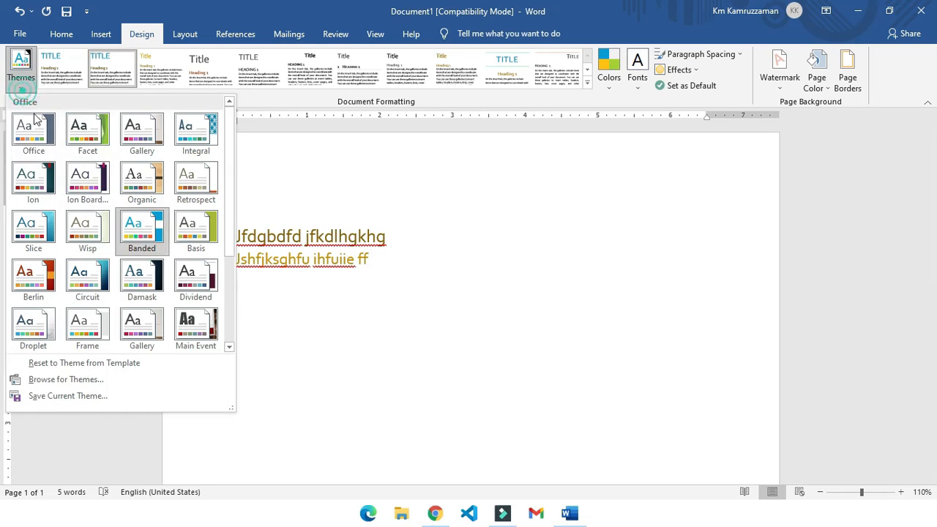
click(148, 278)
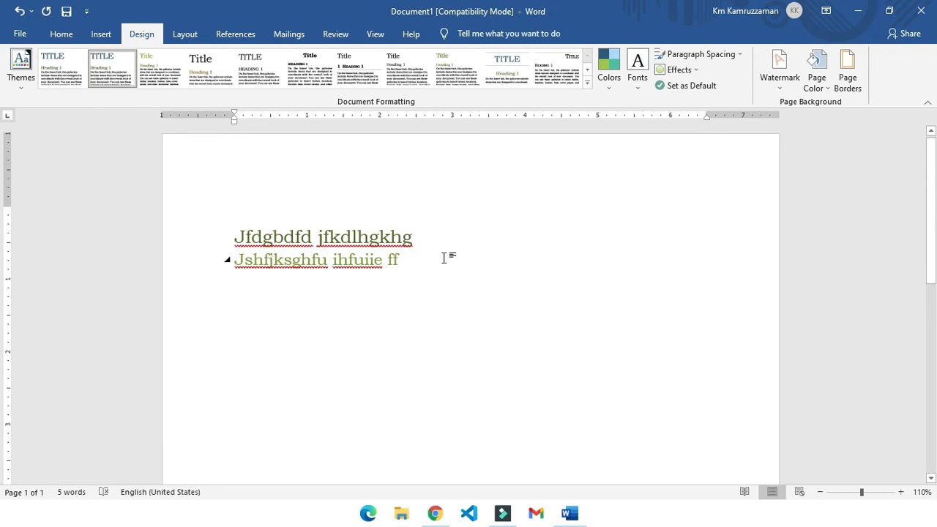
click(61, 34)
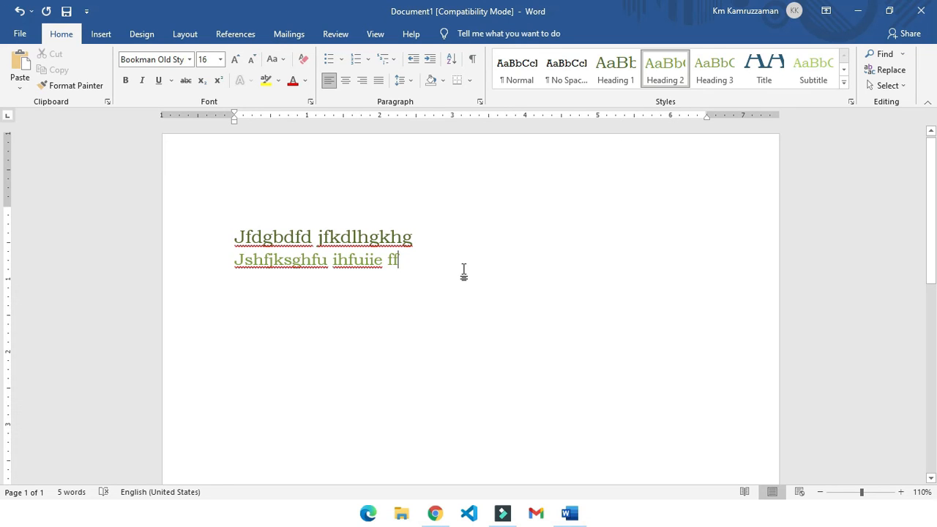
- Change the document theme to Savon
click(126, 42)
click(19, 73)
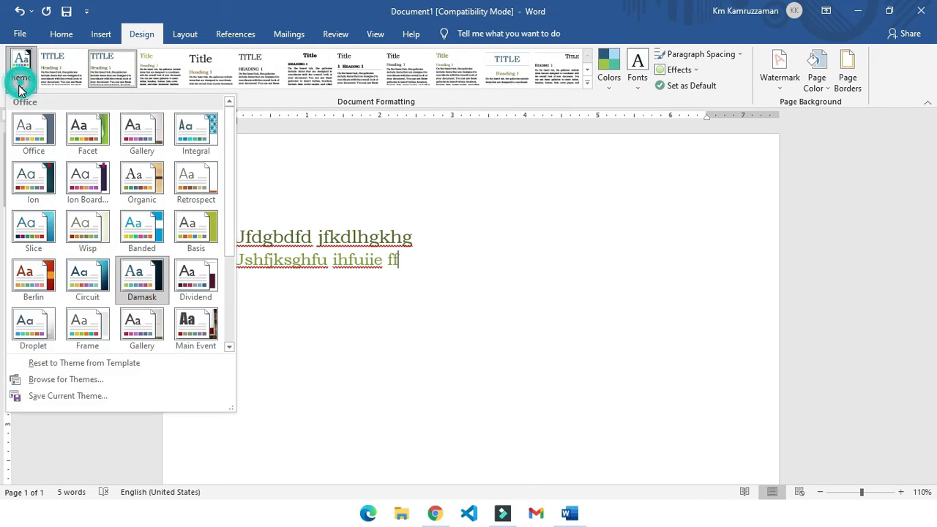
scroll(139, 241, down, 3)
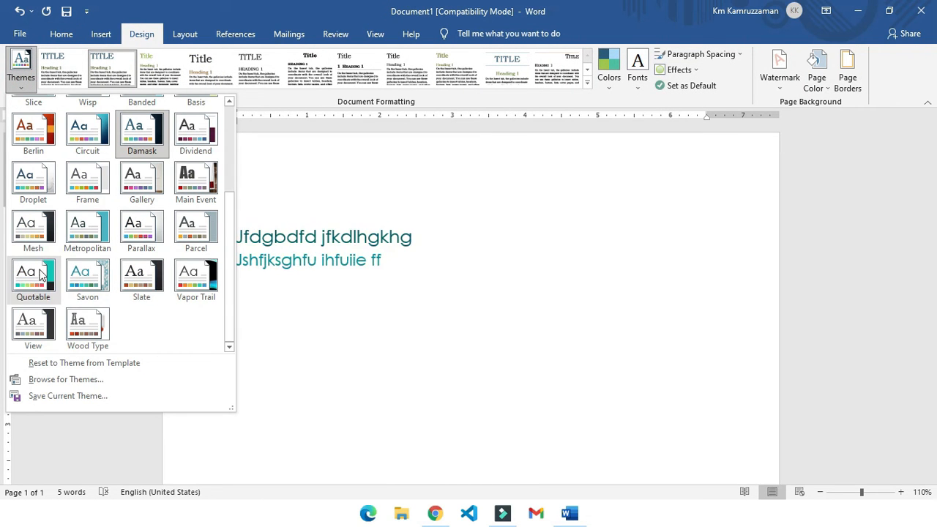
click(89, 293)
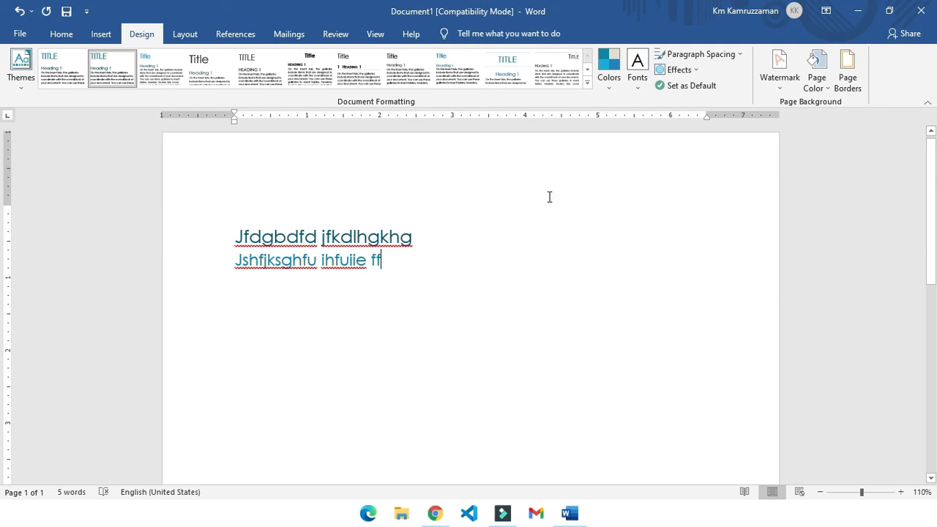
- Try the Violet II and Marquee color sets for the document theme
click(609, 73)
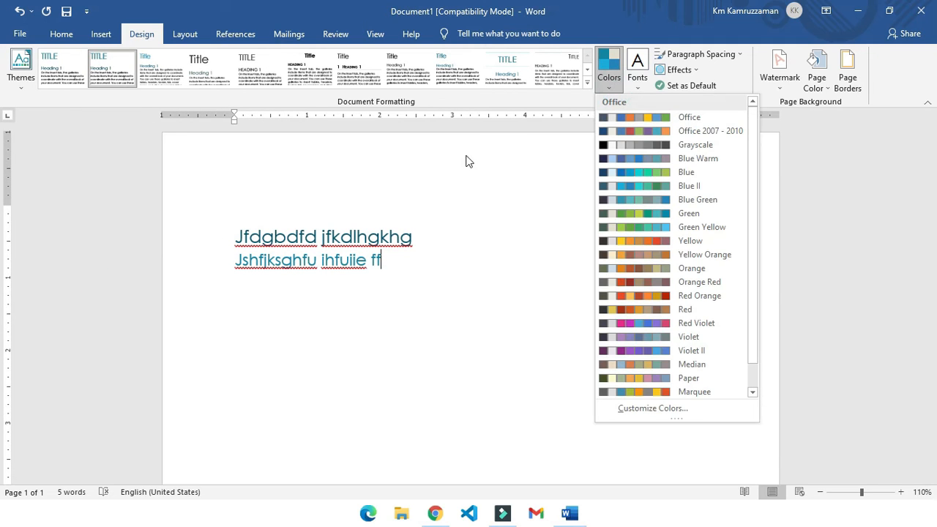
scroll(658, 286, down, 1)
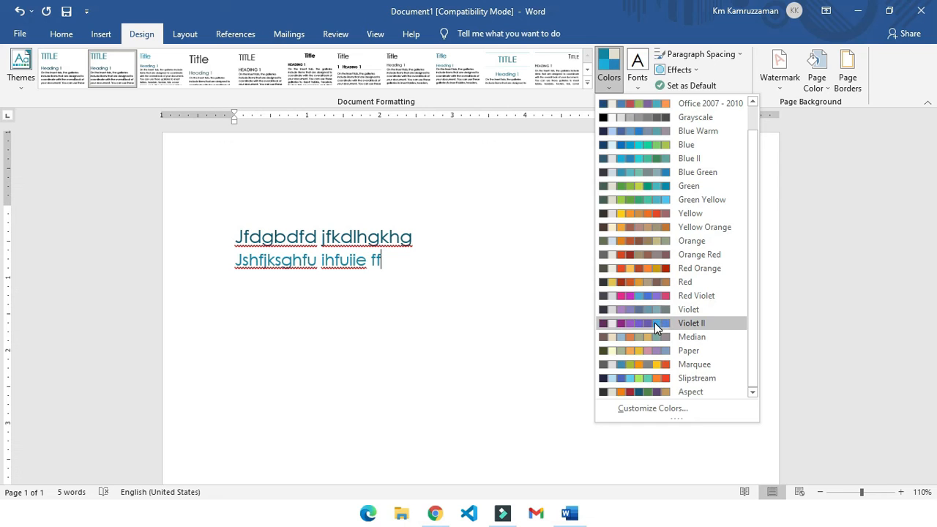
click(654, 323)
click(613, 85)
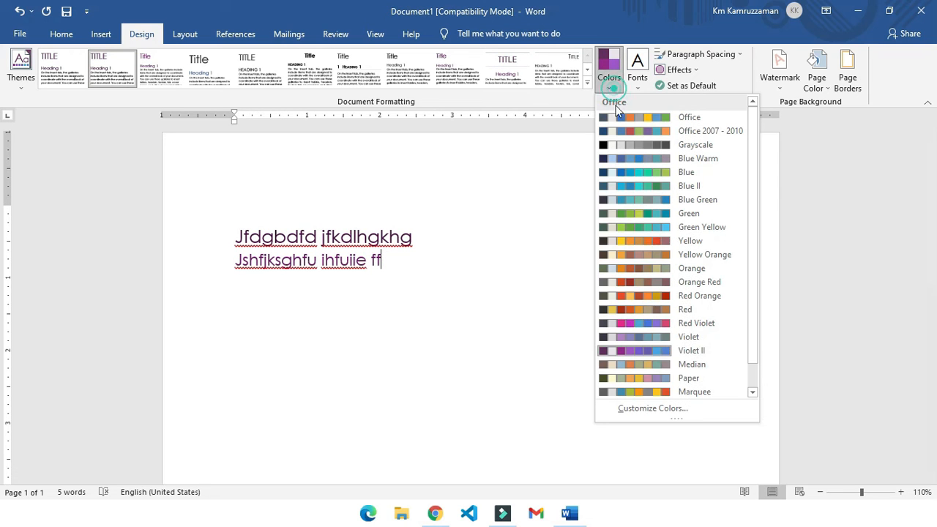
click(652, 391)
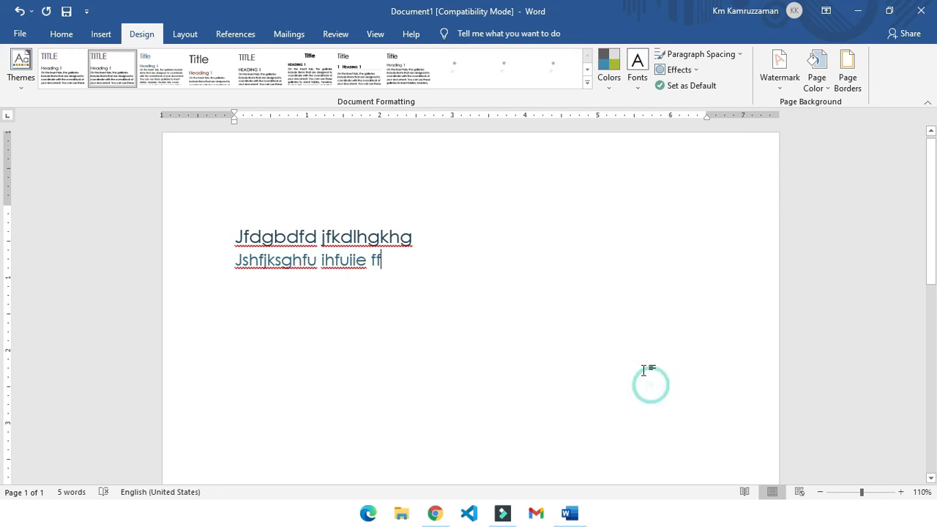
- Set the theme colors to the Office color set
click(611, 87)
click(619, 118)
- Set the document's theme fonts to the Garamond-TrebuchetMs pair and check both lines of text
click(642, 85)
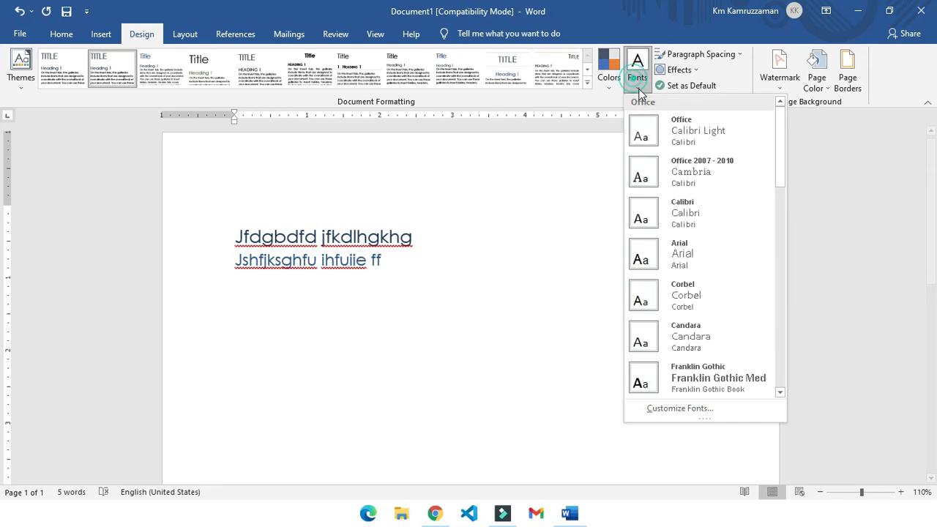
scroll(702, 249, down, 10)
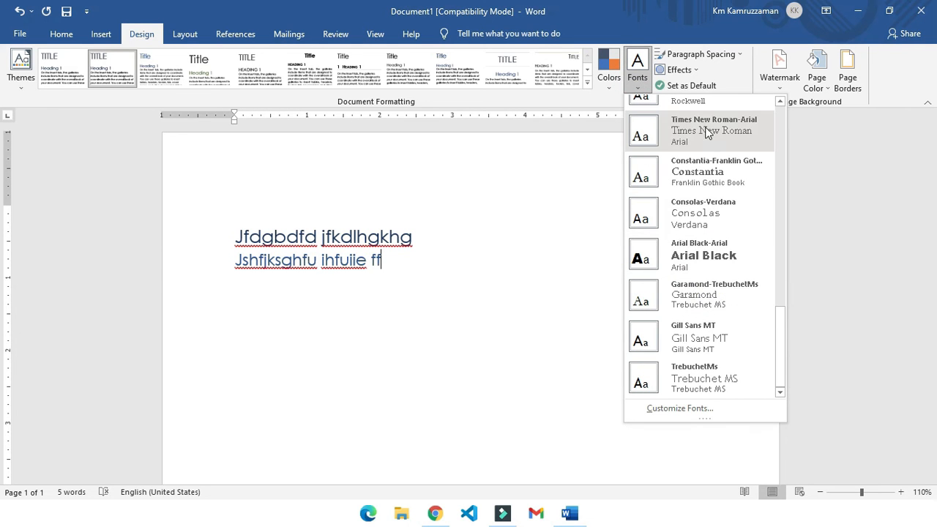
click(713, 304)
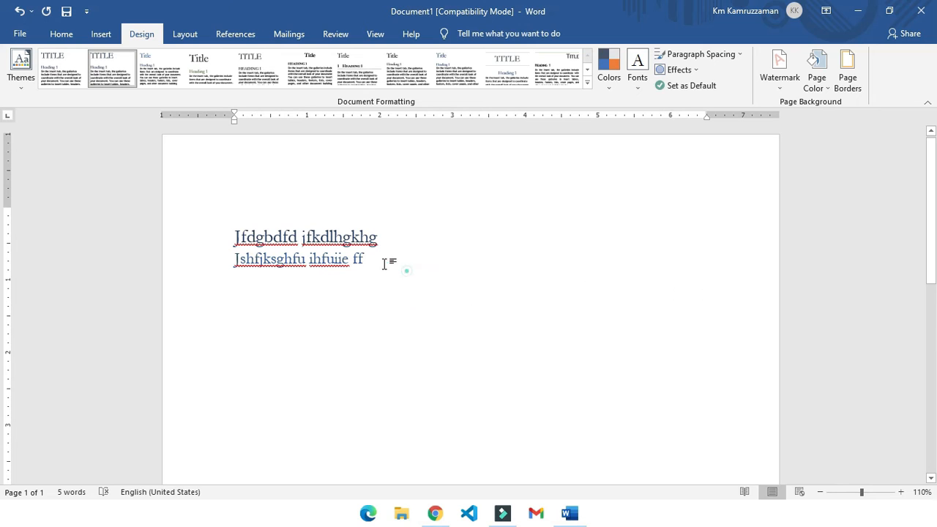
drag(408, 270, 109, 218)
click(398, 223)
- Add a third line reading "jfg" below the two existing lines of text
click(379, 258)
key(Return)
text(jfg)
- Apply the Normal style to all the text in the document
click(100, 38)
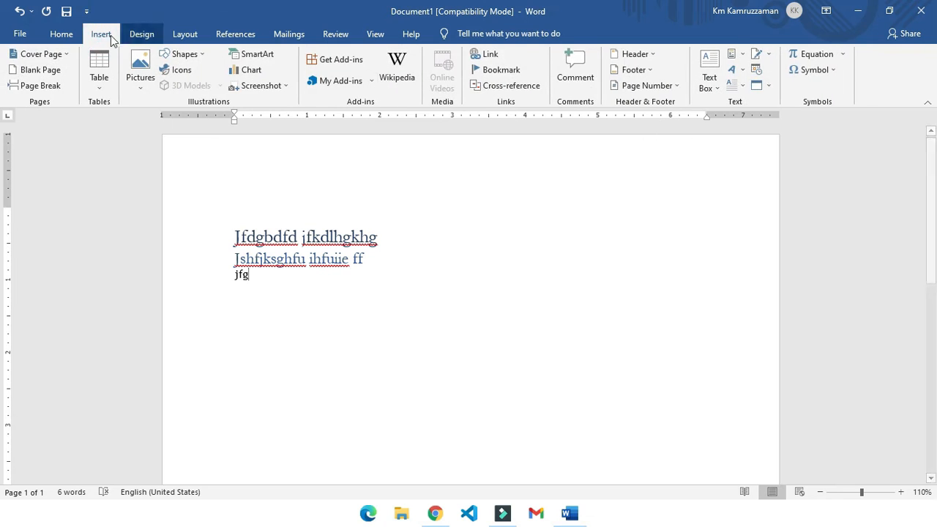
click(65, 35)
click(502, 76)
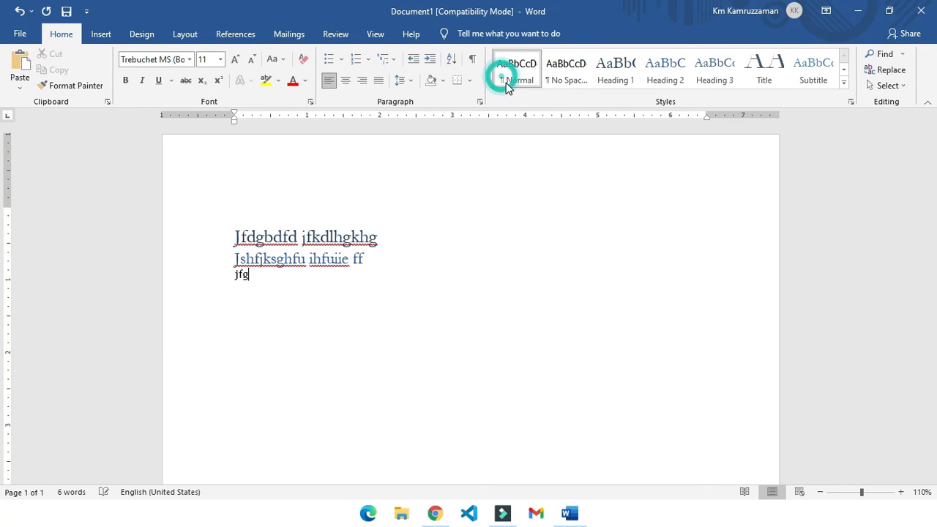
key(ctrl+a)
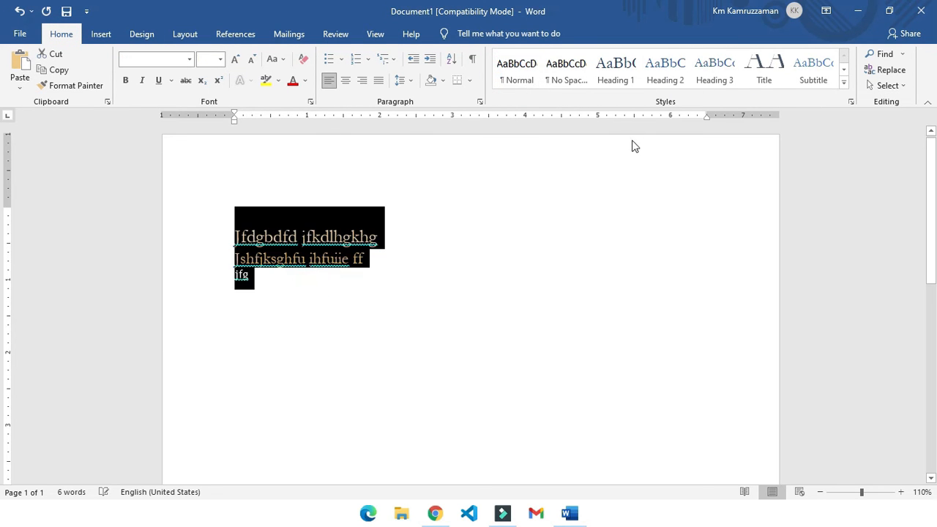
click(517, 69)
click(448, 207)
- Preview the built-in paragraph spacing options, such as Compact and Double, on all three lines and look through the theme effects
click(142, 34)
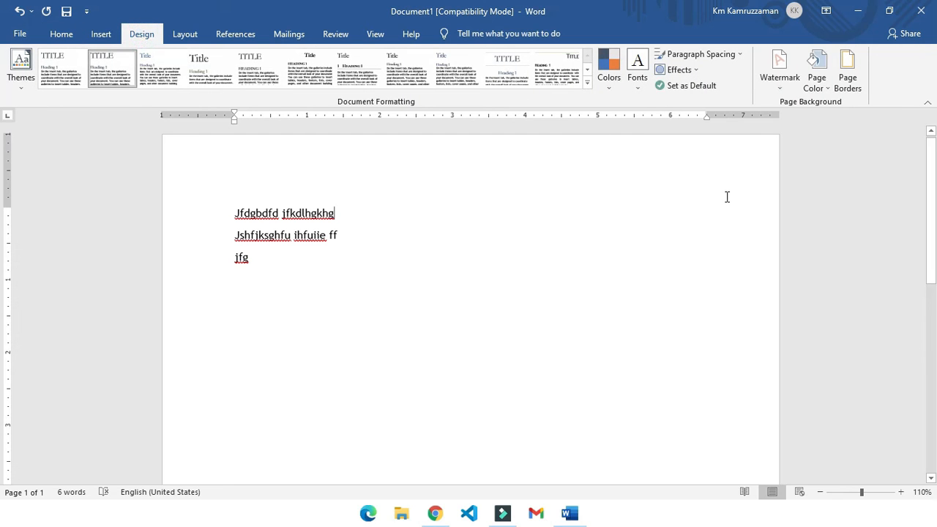
drag(297, 276, 151, 201)
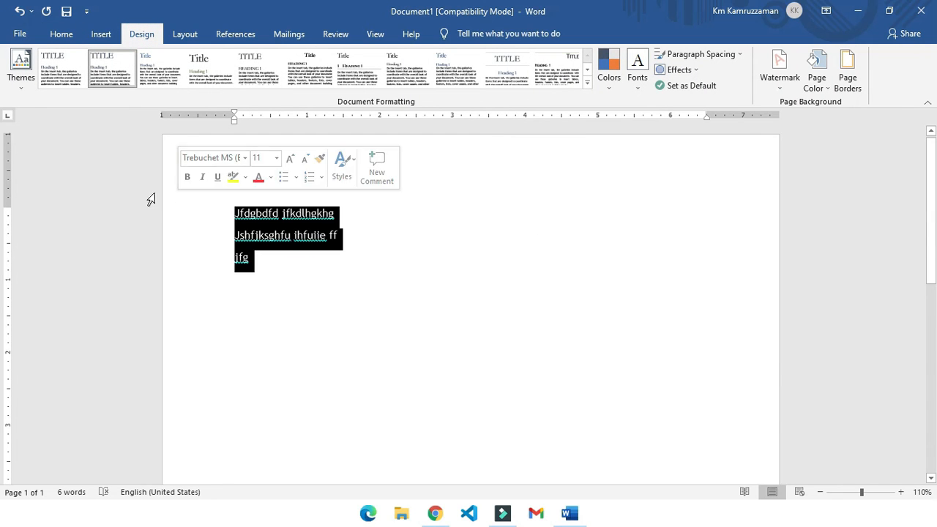
click(738, 54)
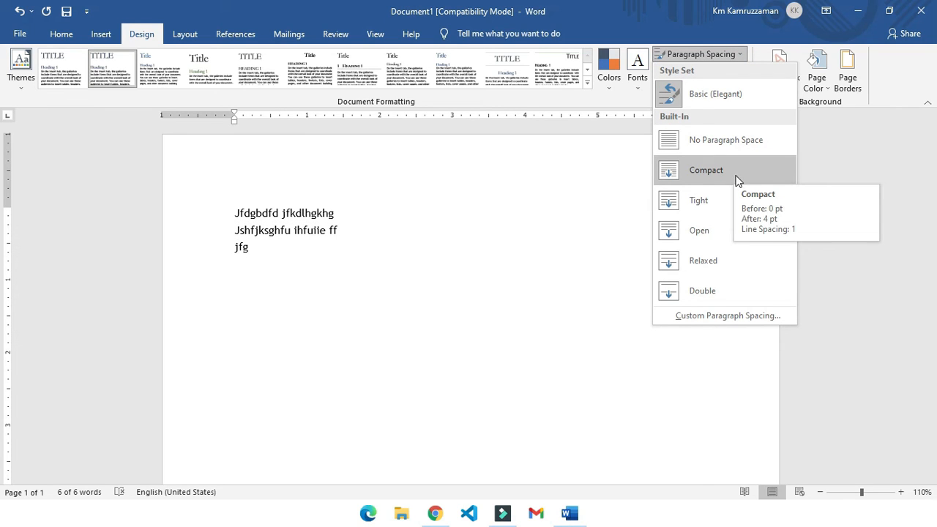
key(ctrl+a)
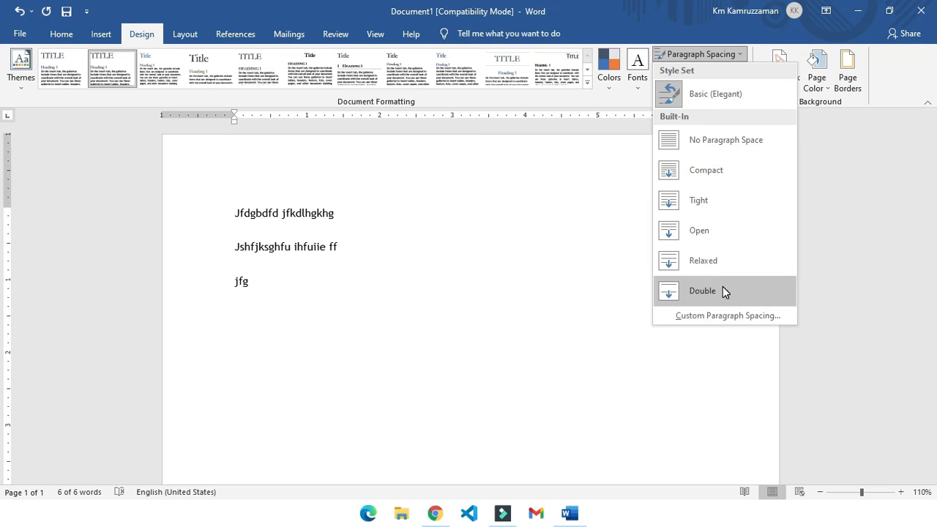
click(514, 203)
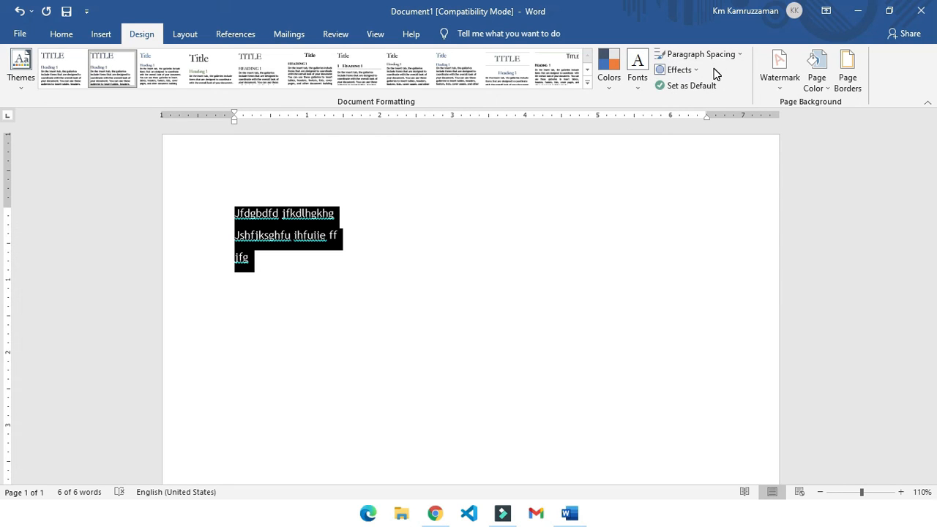
click(691, 72)
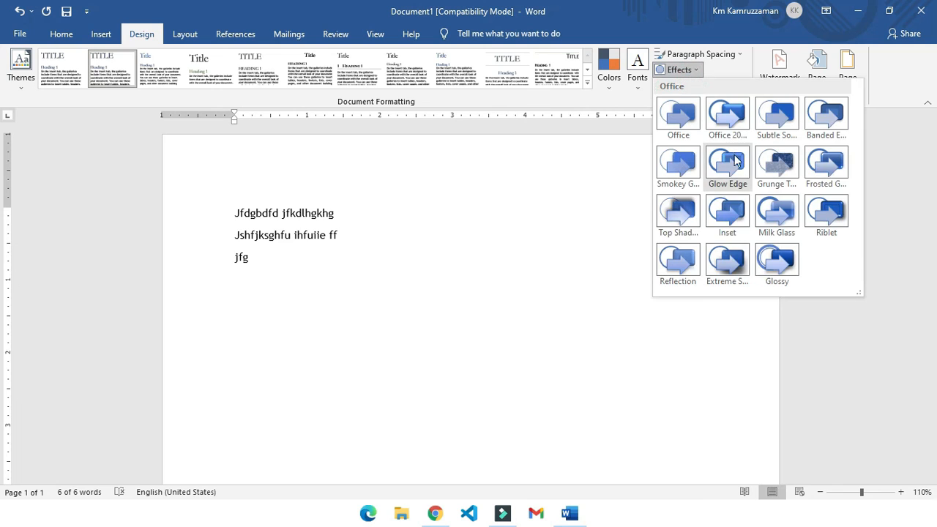
key(ctrl+a)
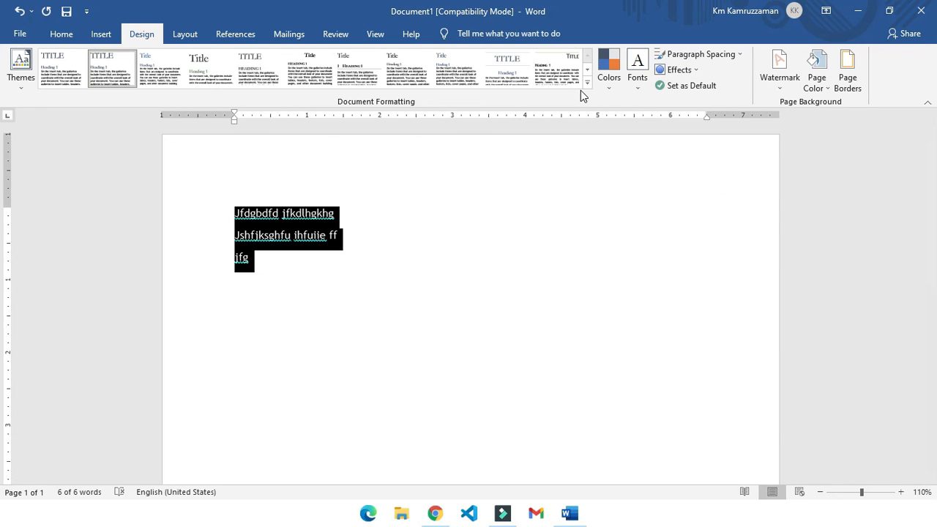
- Apply the Office theme to the document, followed by the Banded theme
click(23, 84)
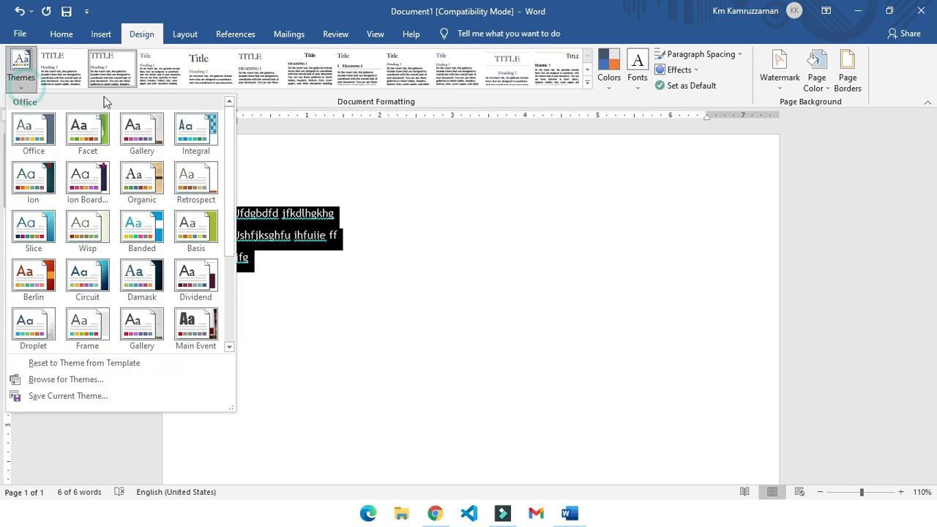
click(29, 133)
click(21, 79)
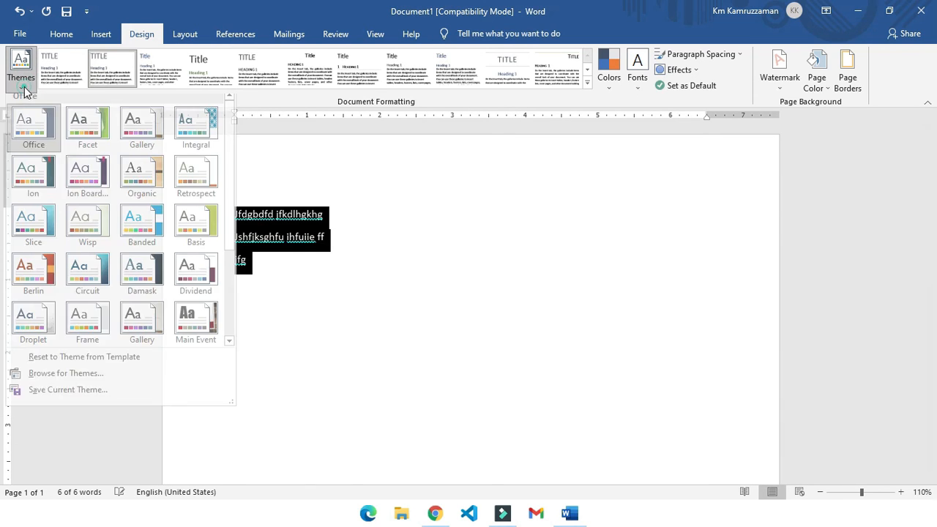
click(123, 230)
- Set the theme colors to Yellow Orange and the theme fonts to Arial
click(609, 73)
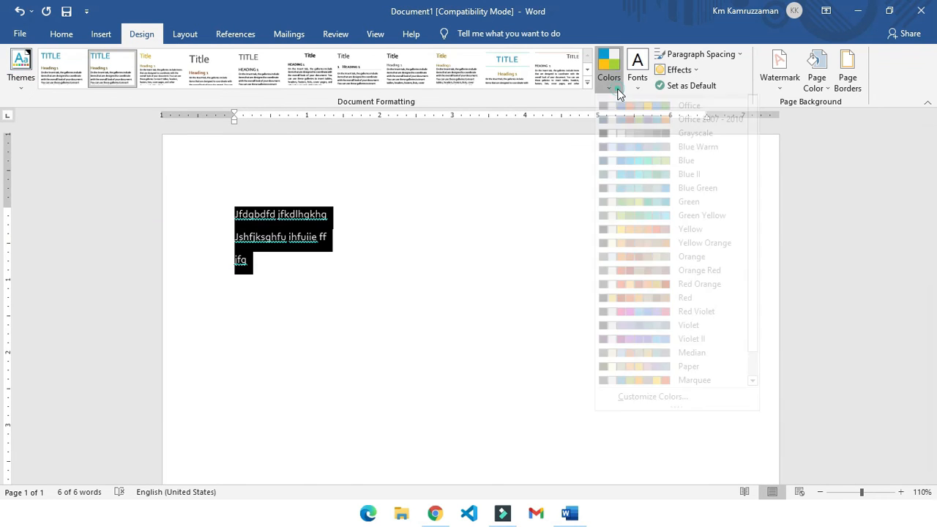
click(628, 246)
click(639, 80)
click(651, 261)
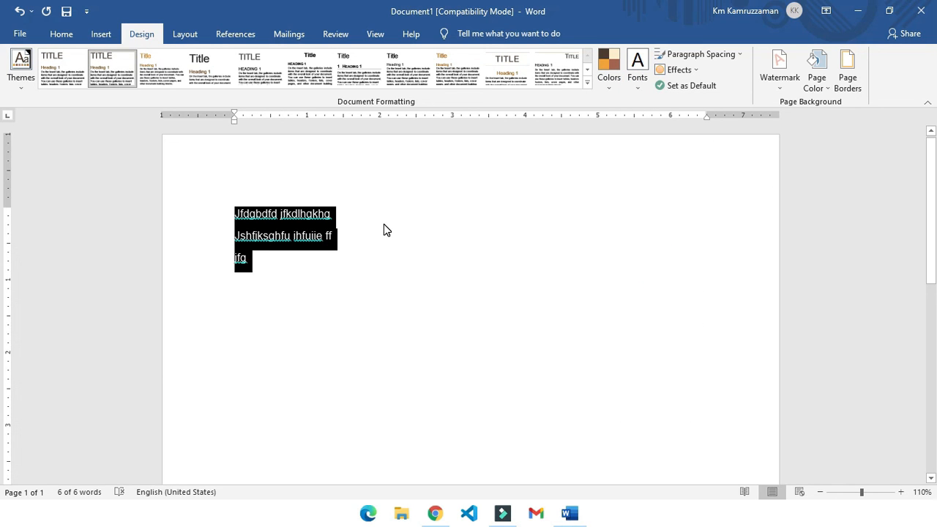
- Set the current style set and theme as the default for all new blank documents
click(664, 90)
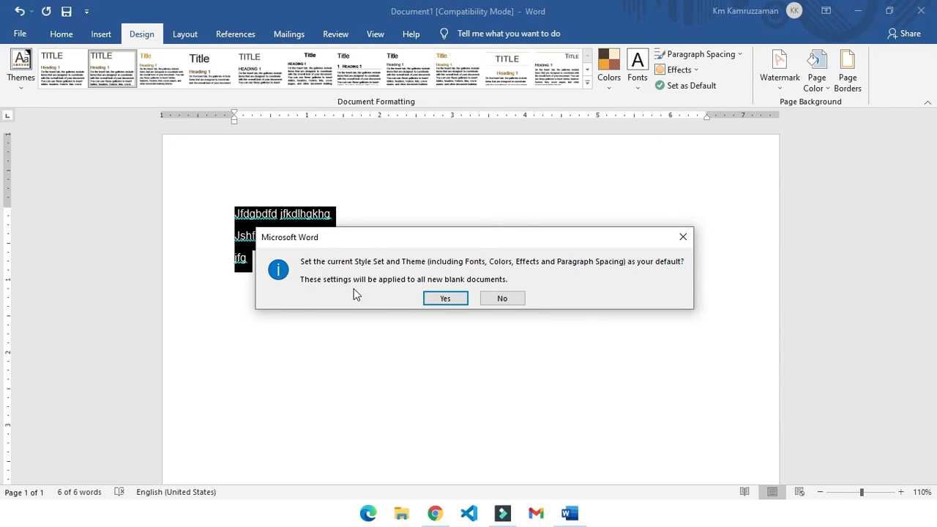
click(443, 299)
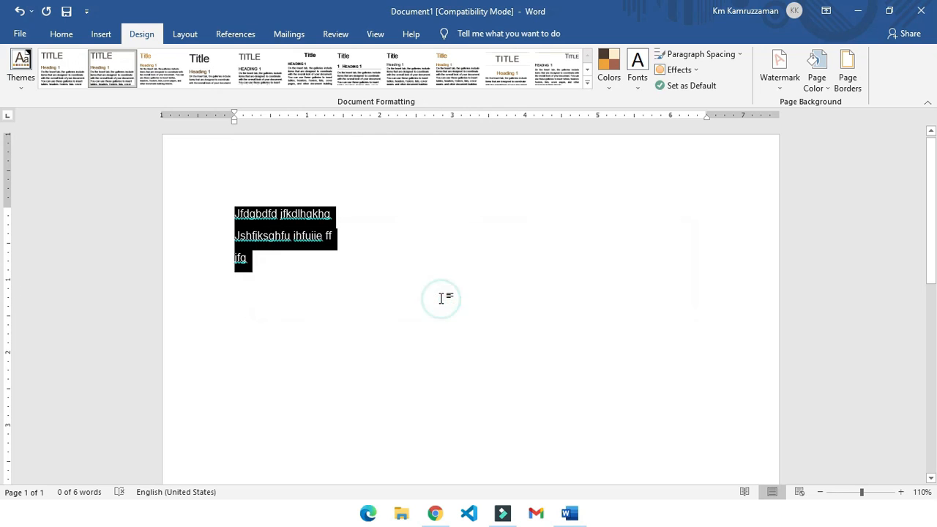
click(20, 84)
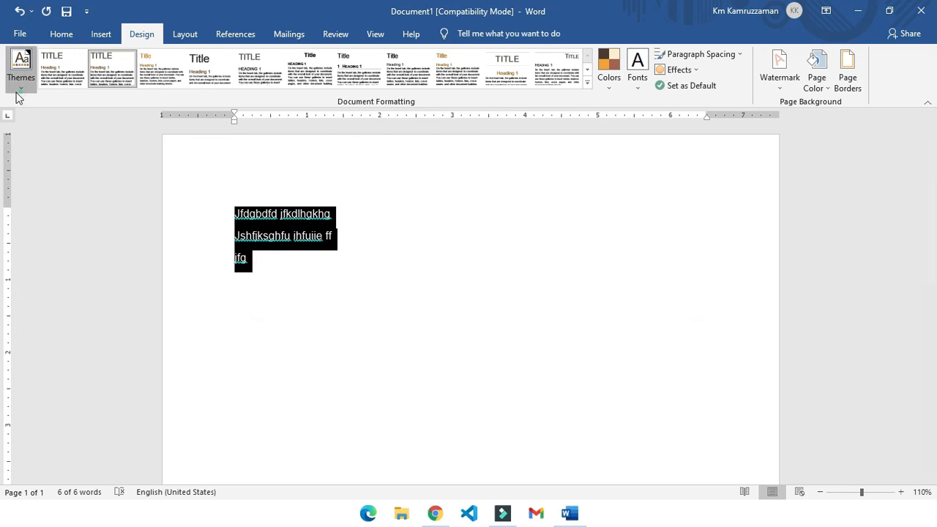
click(543, 192)
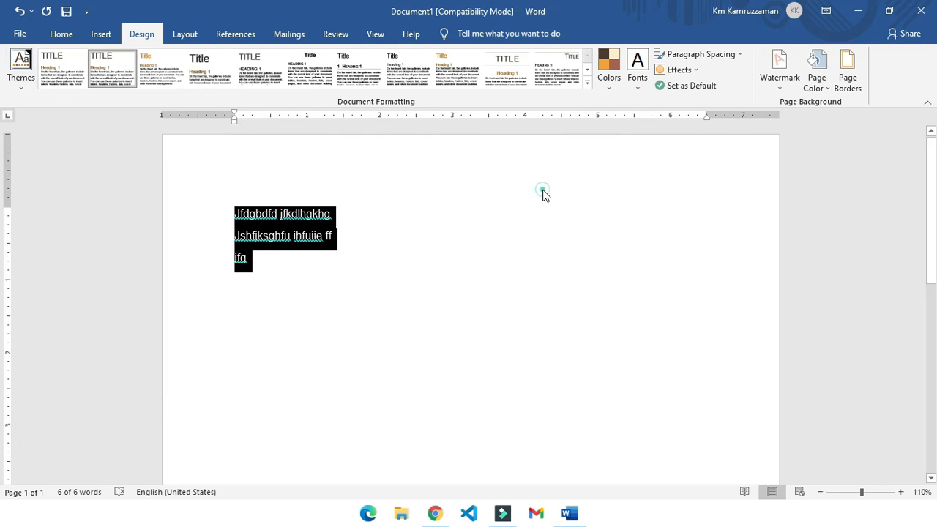